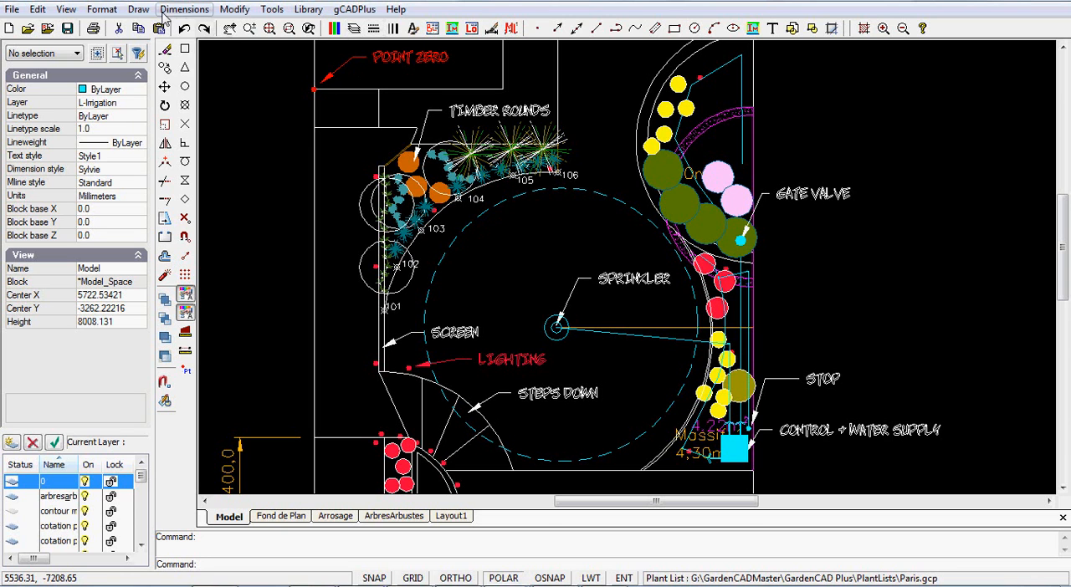
Open the Layer Properties Manager to view the drawing's layers, and close it without making changes
left_click(233, 11)
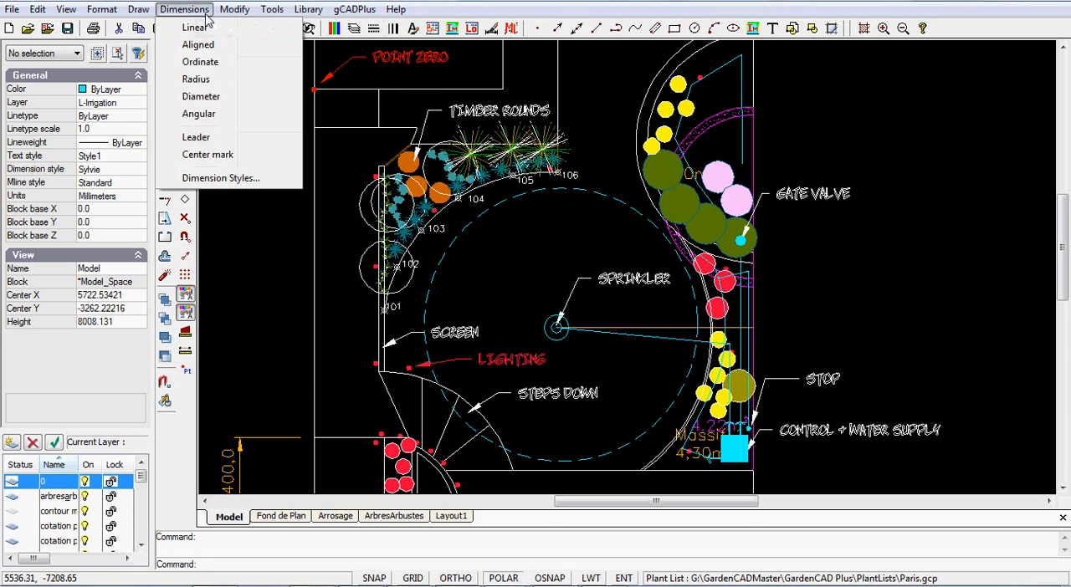
mouse_move(106, 17)
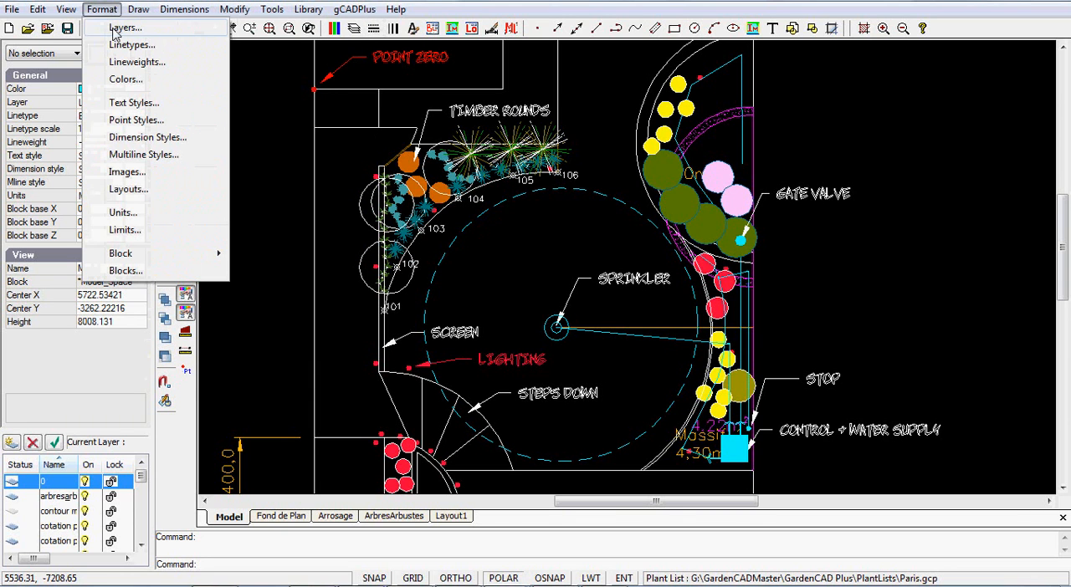
left_click(127, 32)
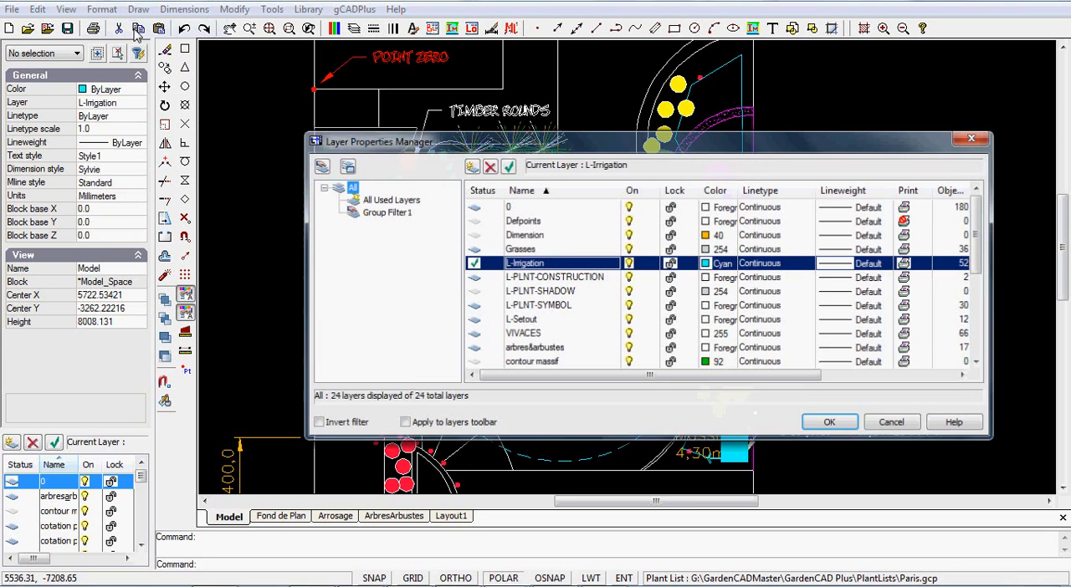
left_click(974, 137)
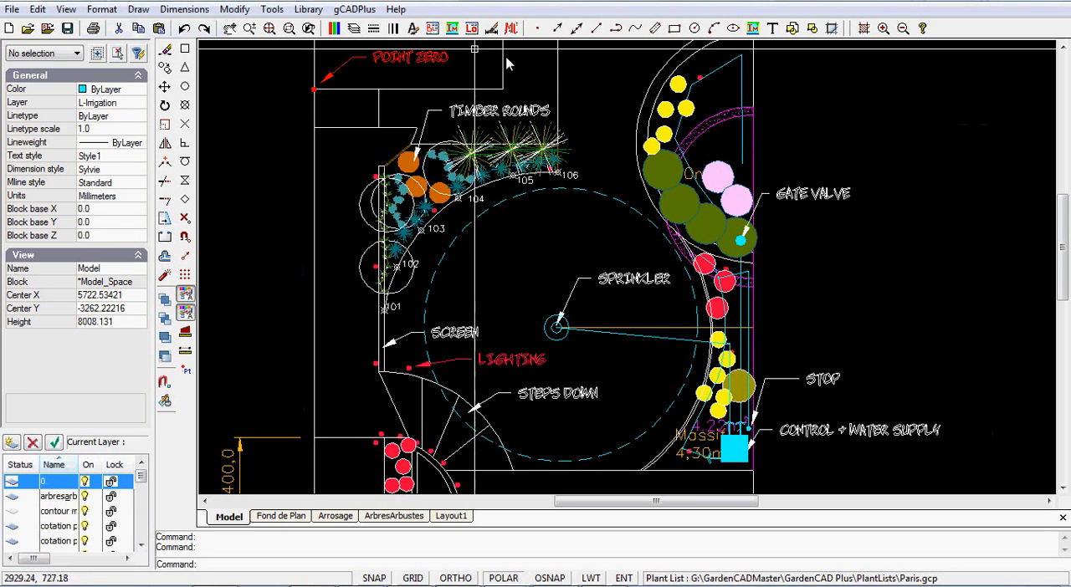
left_click(355, 29)
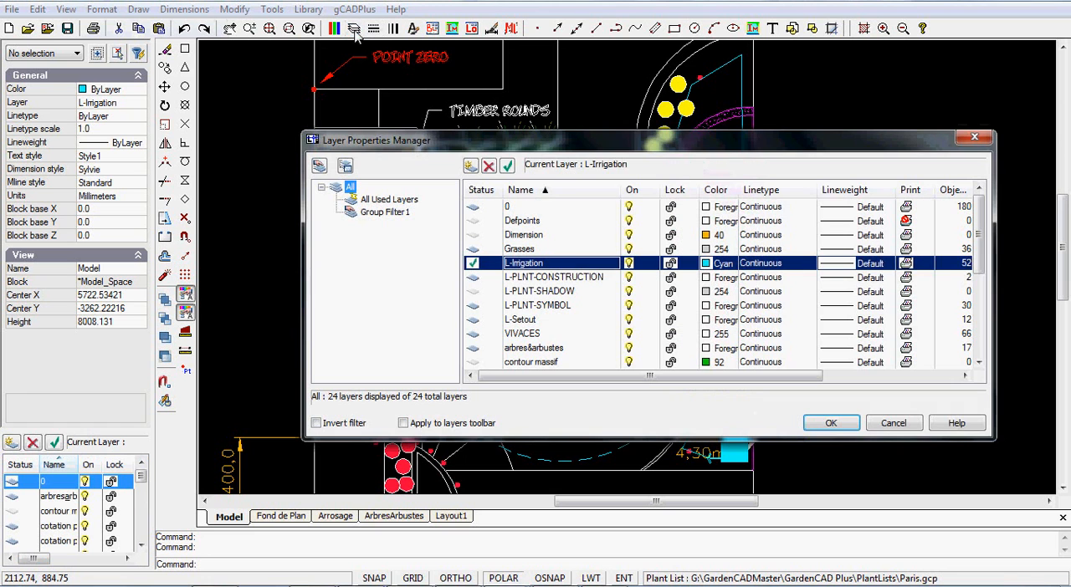
left_click(974, 138)
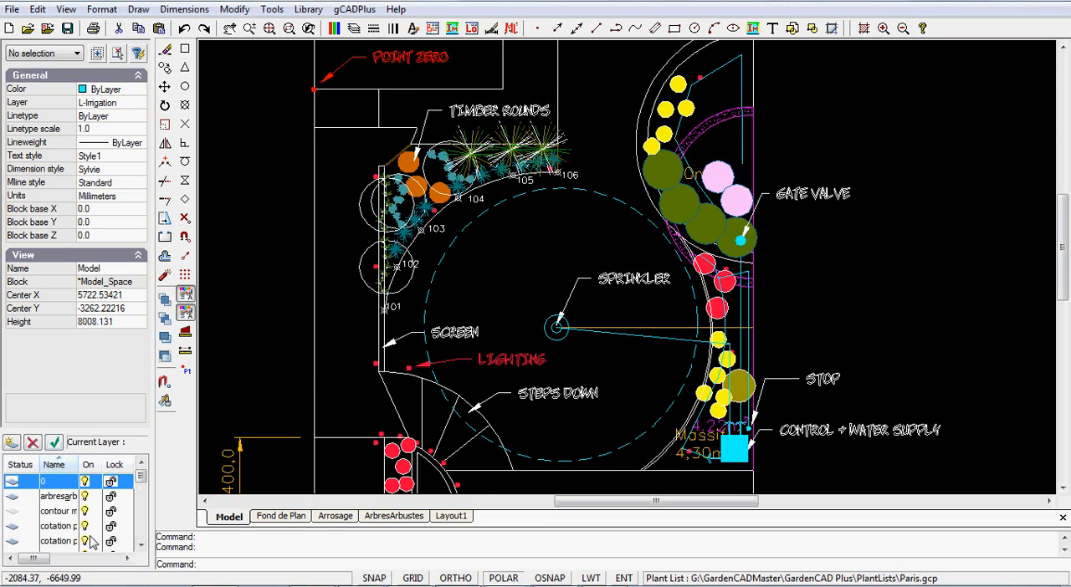
Hide the docked Layers pane while keeping the Properties pane and command line displayed
left_click(66, 10)
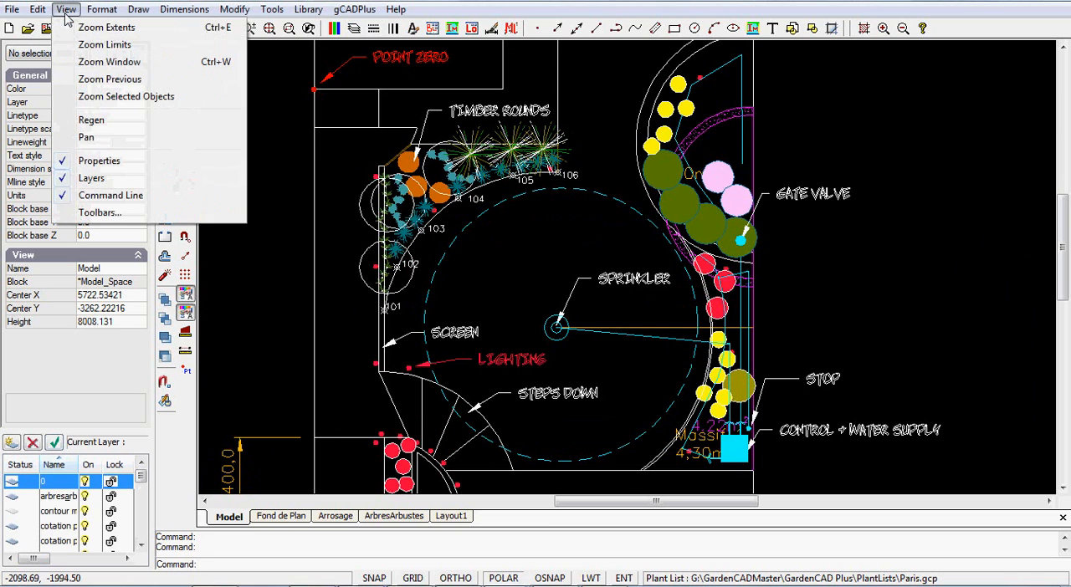
left_click(64, 180)
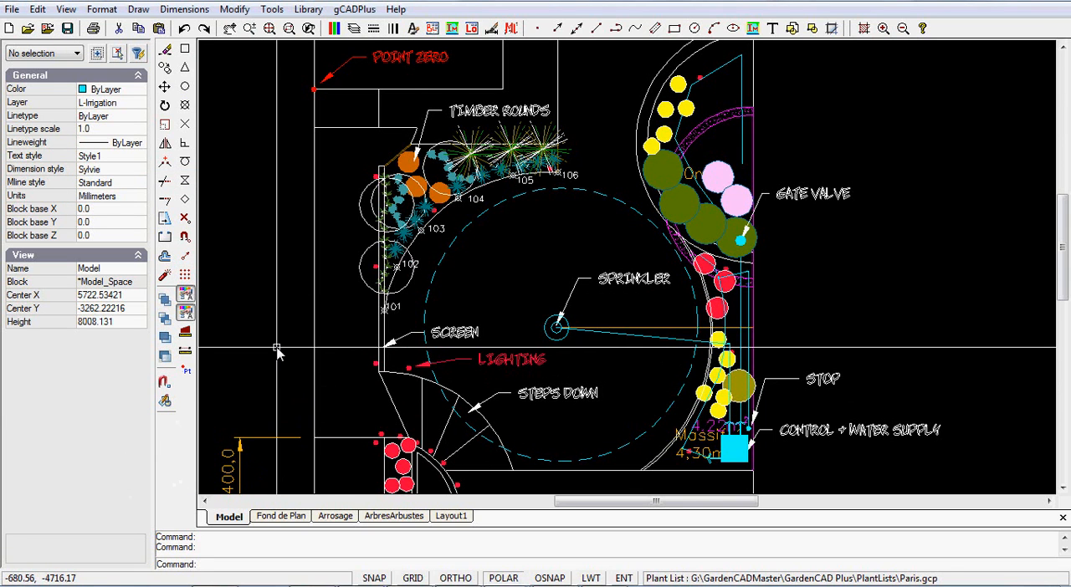
Mark the Defpoints and Dimension layers for deletion in the Layer Properties Manager
left_click(354, 29)
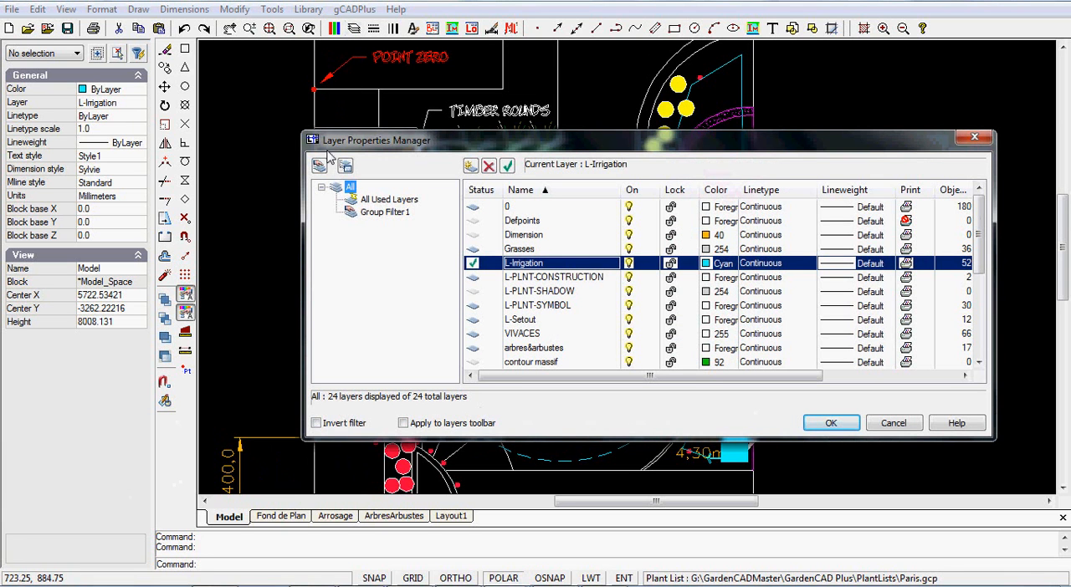
left_click_drag(621, 144, 593, 75)
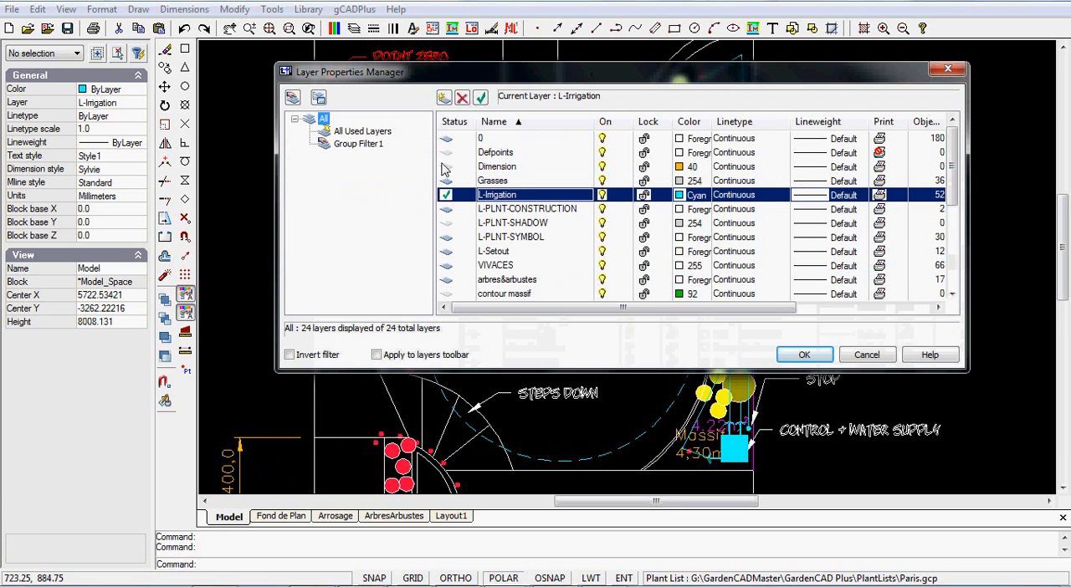
left_click(498, 154)
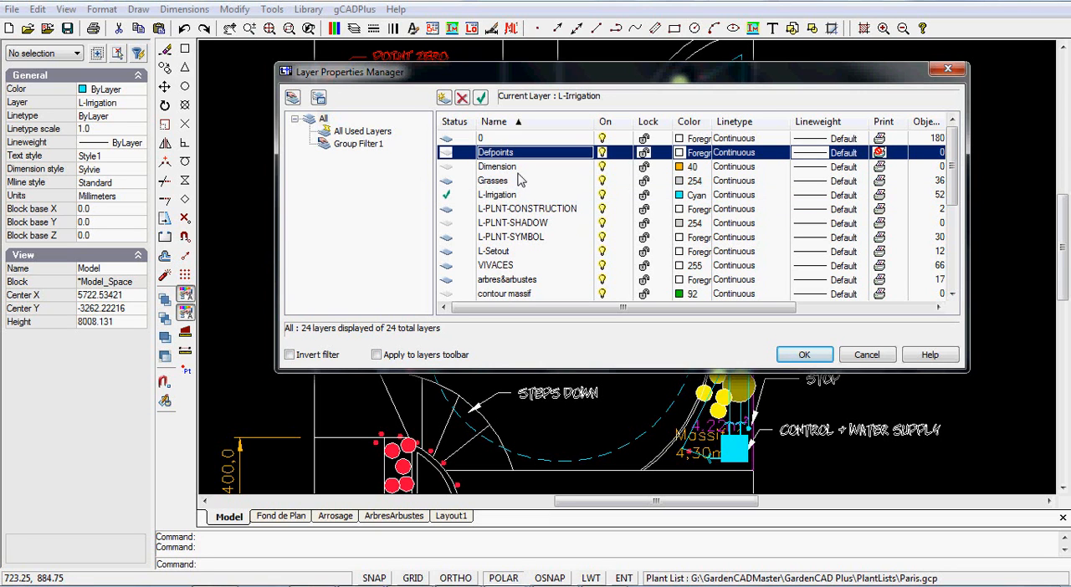
left_click(498, 167, "shift")
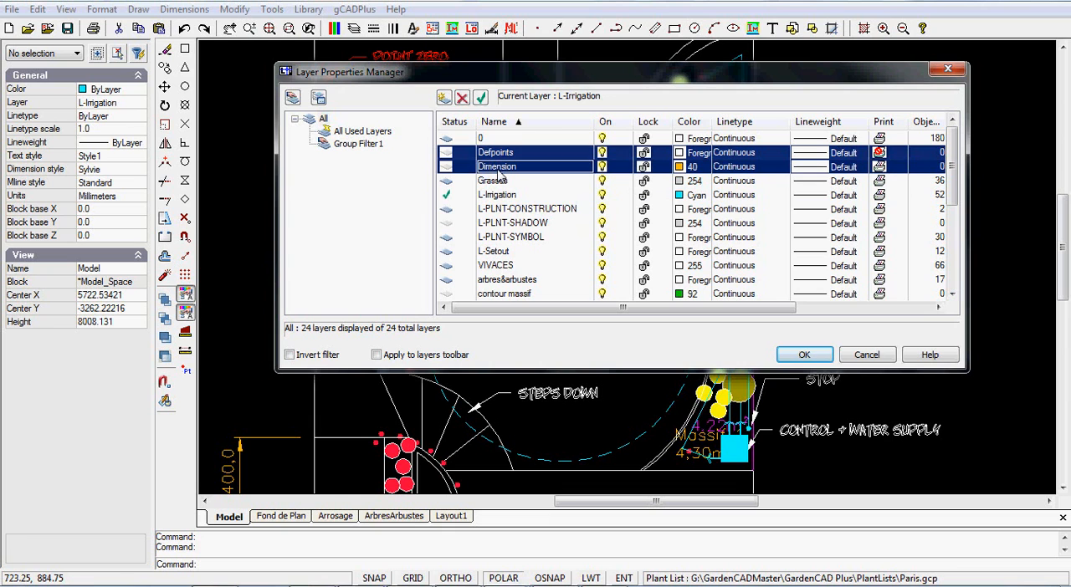
left_click(461, 97)
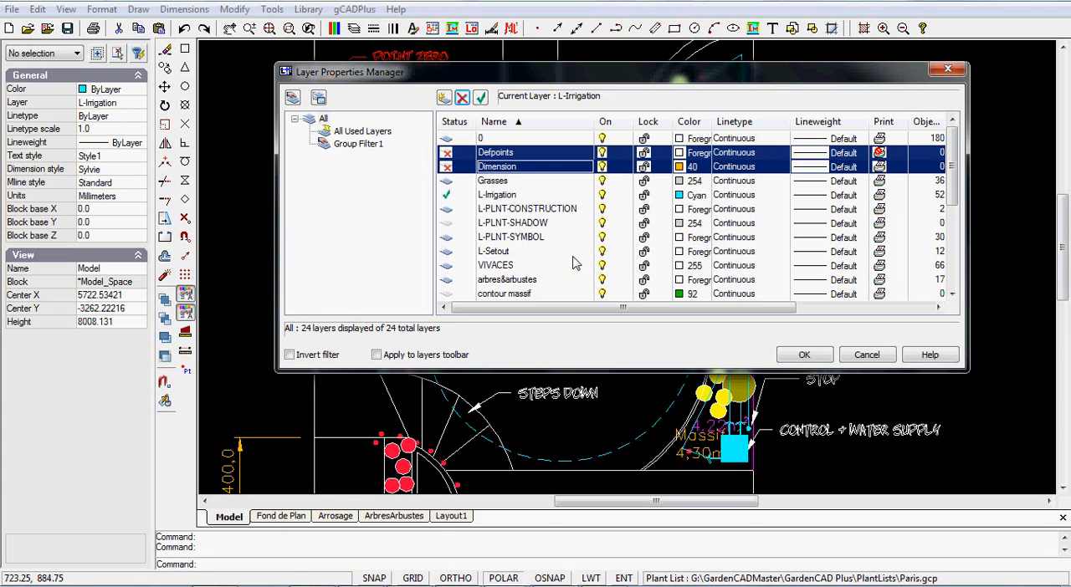
Make L-Setout the current layer and try turning it off, choosing to keep the current layer on
double_click(520, 253)
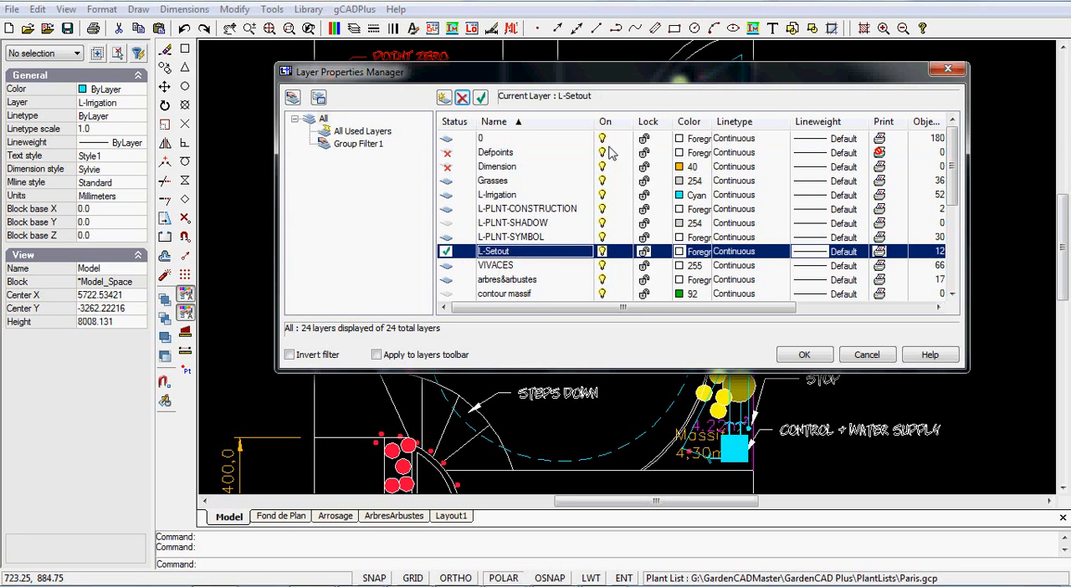
left_click(602, 254)
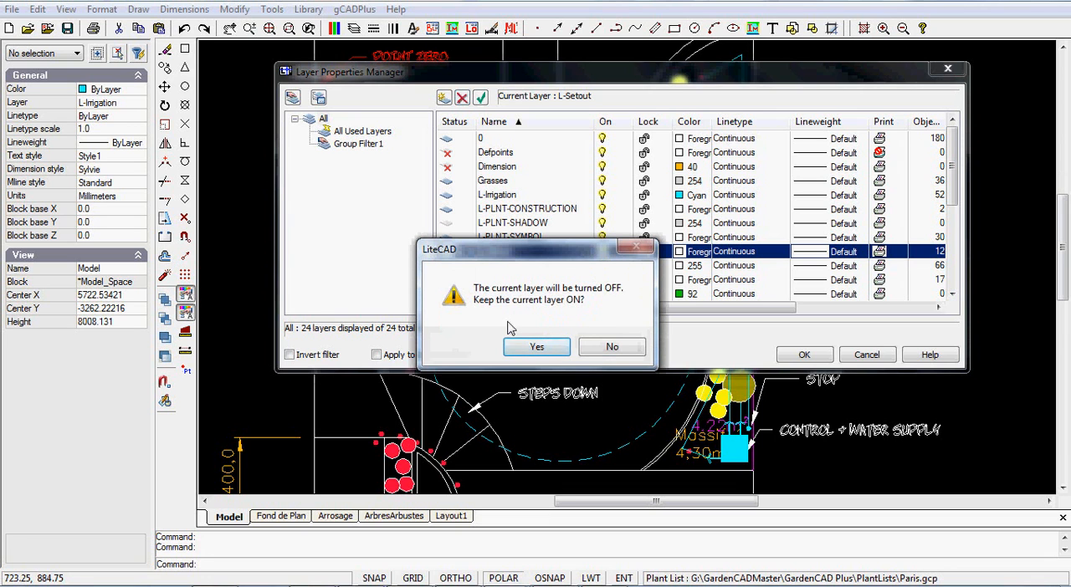
left_click(535, 350)
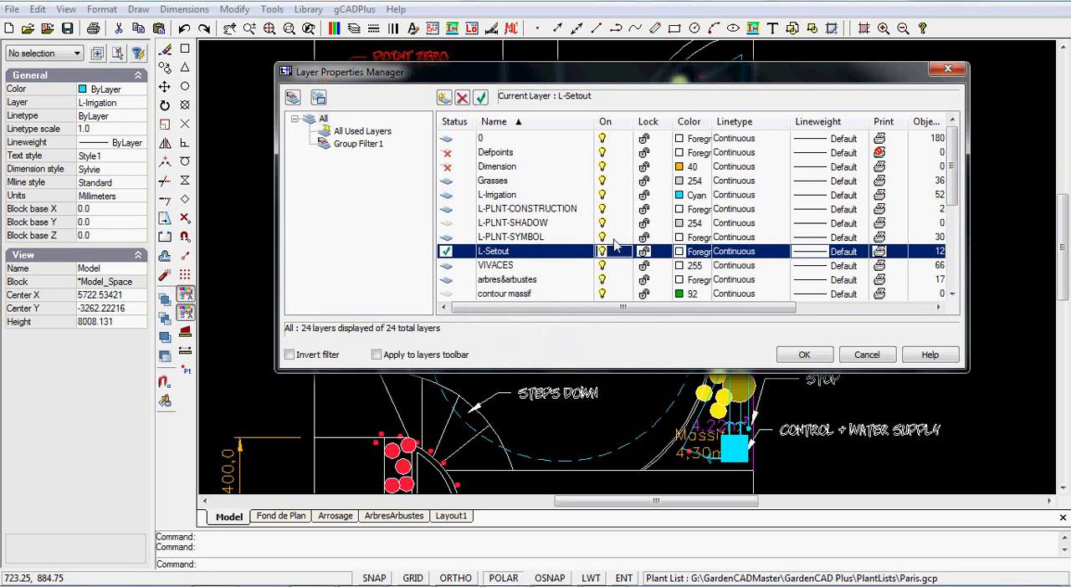
Make layer 0 current and turn off the L-Setout, VIVACES and L-PLNT-SYMBOL layers
left_click(515, 139)
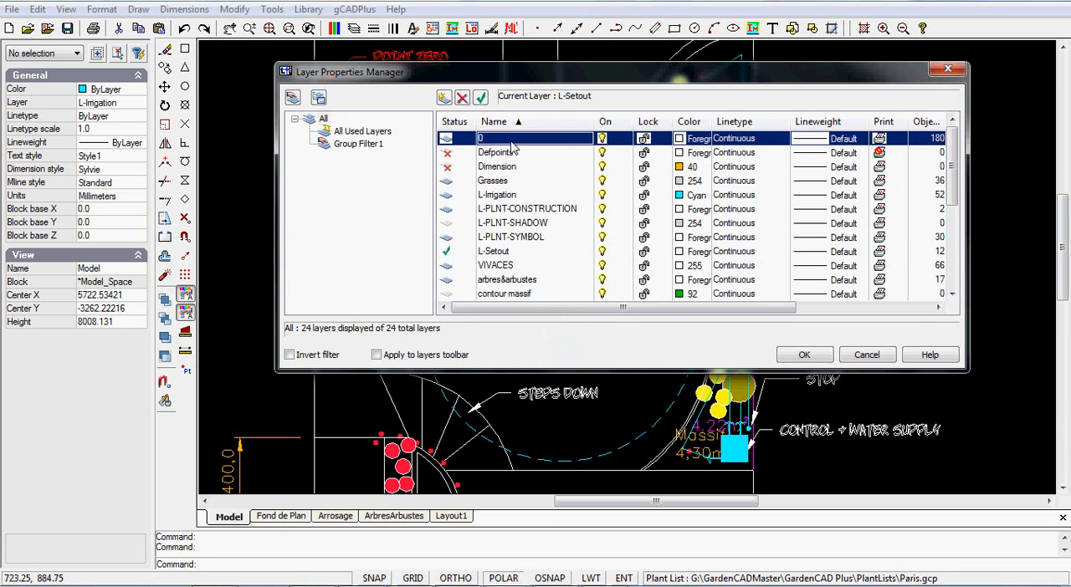
left_click(481, 98)
left_click(600, 255)
left_click(601, 253)
left_click(602, 266)
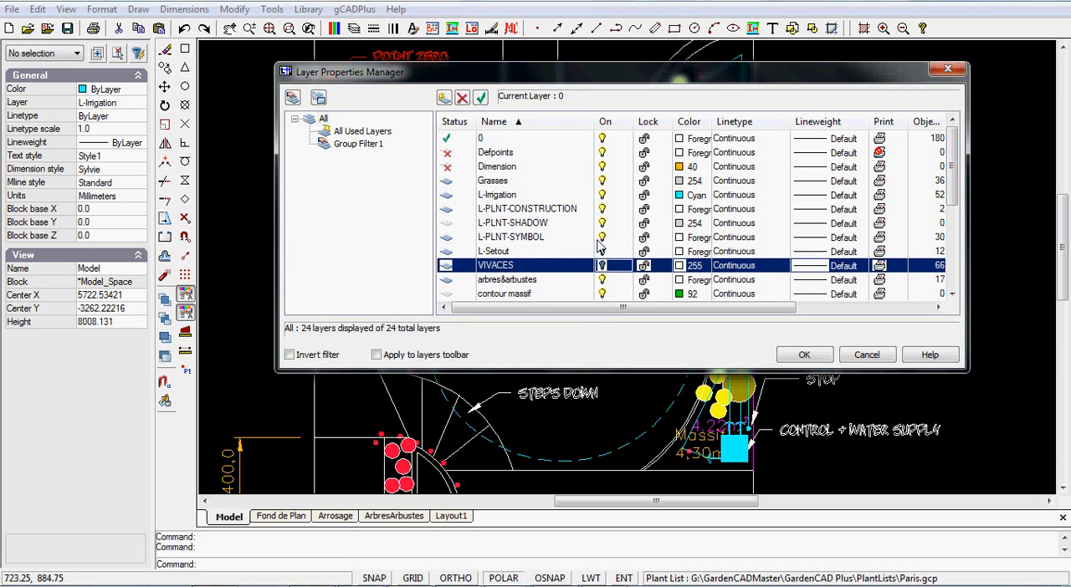
left_click(602, 237)
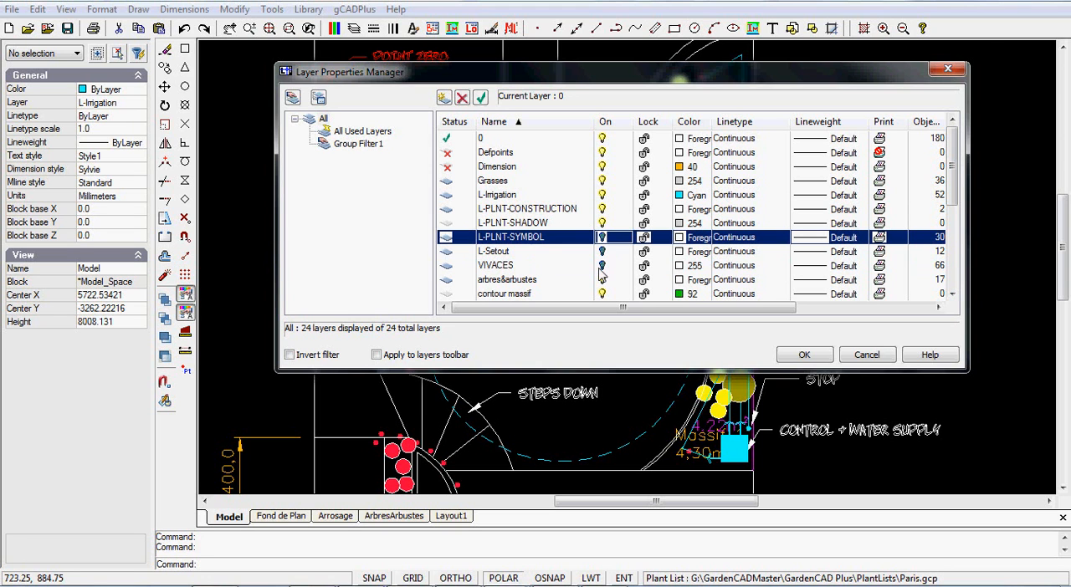
View the lineweight choices for layer 0 and close them without changing the lineweight
mouse_move(606, 78)
left_mouse_down()
mouse_move(588, 281)
mouse_move(644, 87)
left_mouse_up()
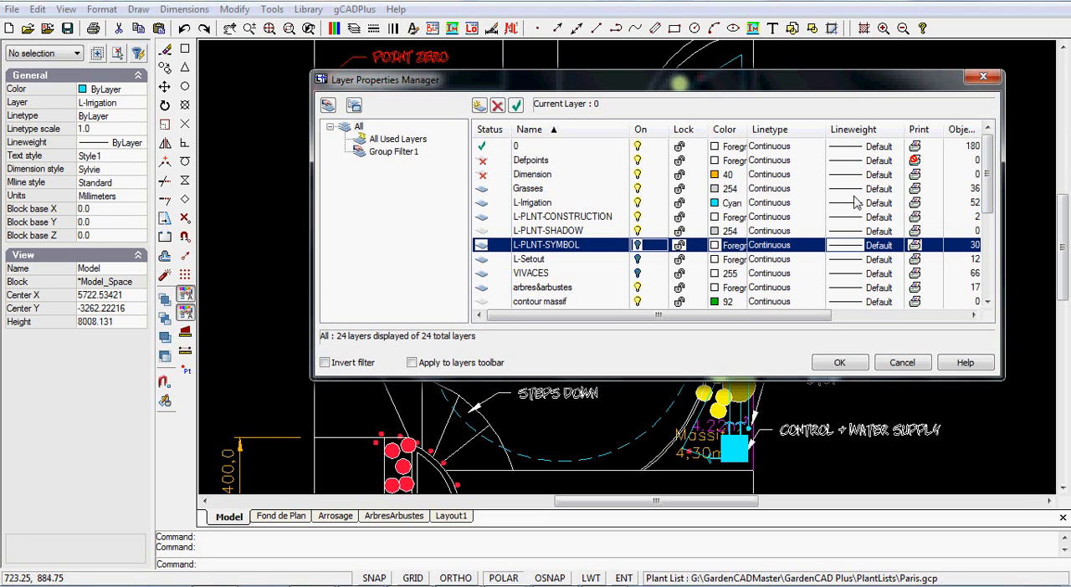
left_click(866, 149)
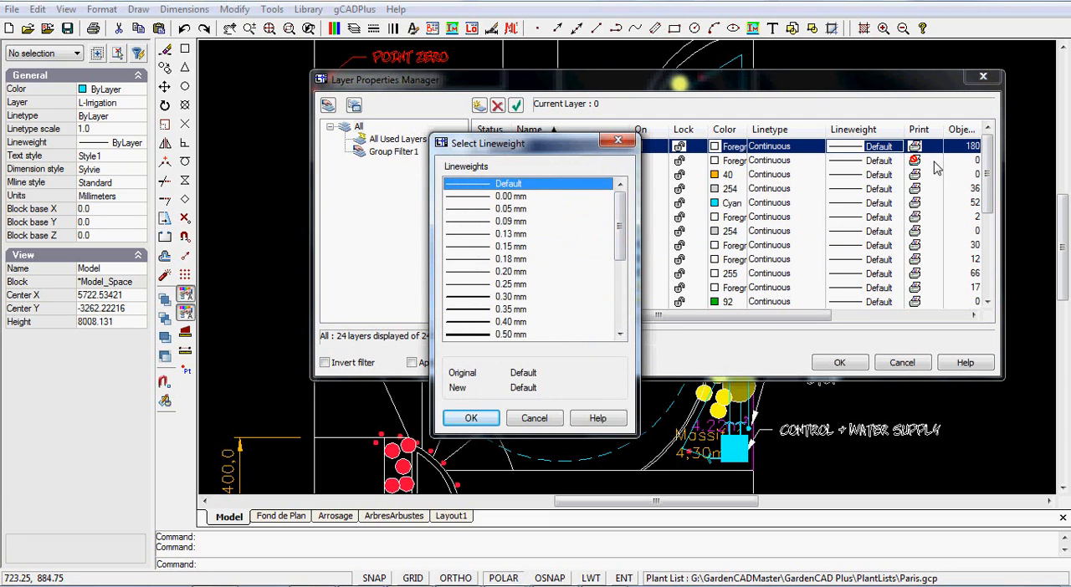
left_click(618, 141)
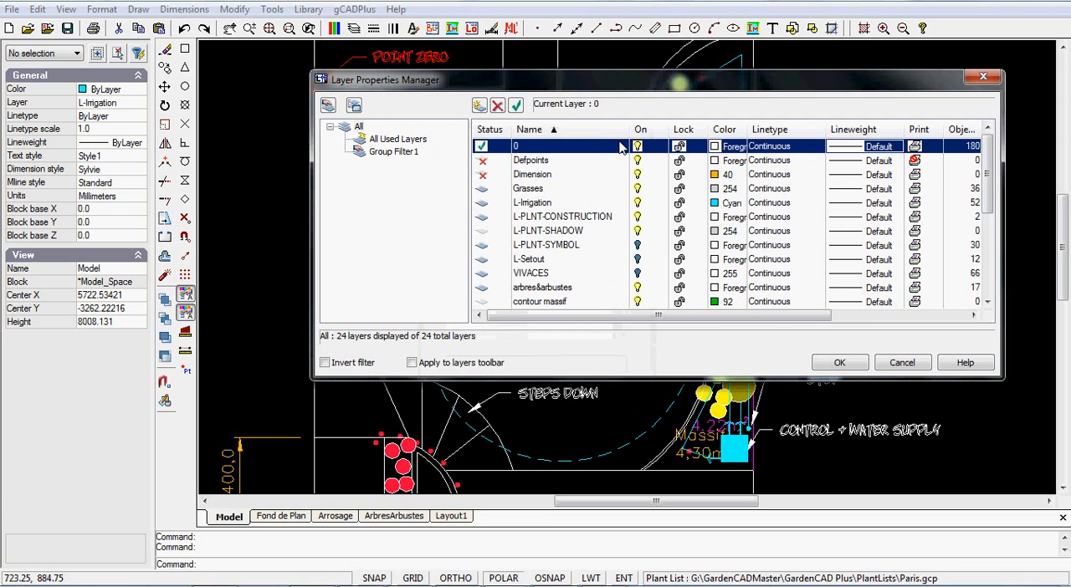
Turn off the hATCH layer and apply the layer changes to the drawing
left_click_drag(824, 317, 897, 323)
left_click_drag(987, 199, 999, 252)
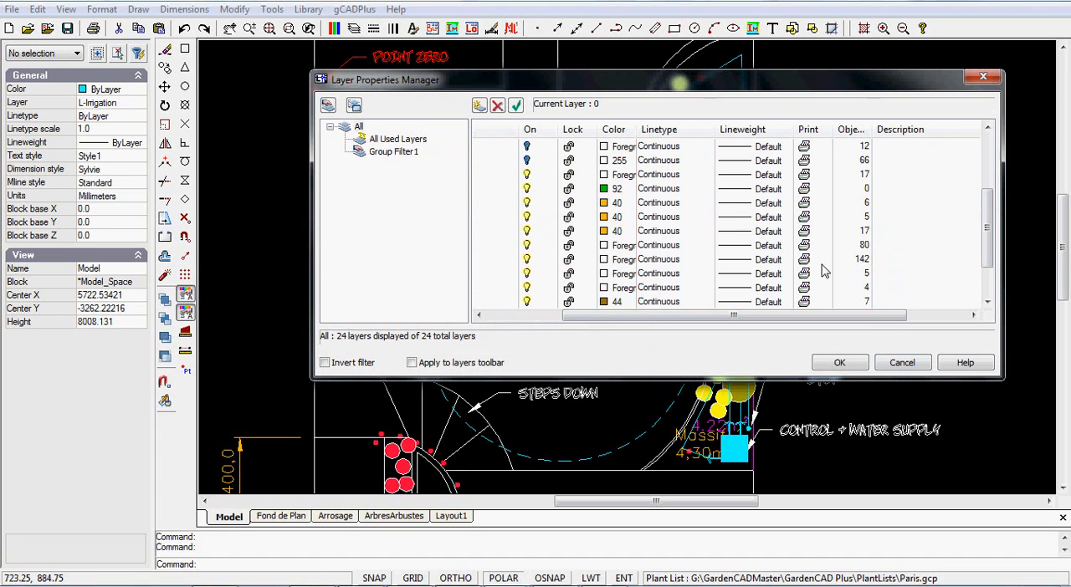
left_click_drag(583, 317, 494, 326)
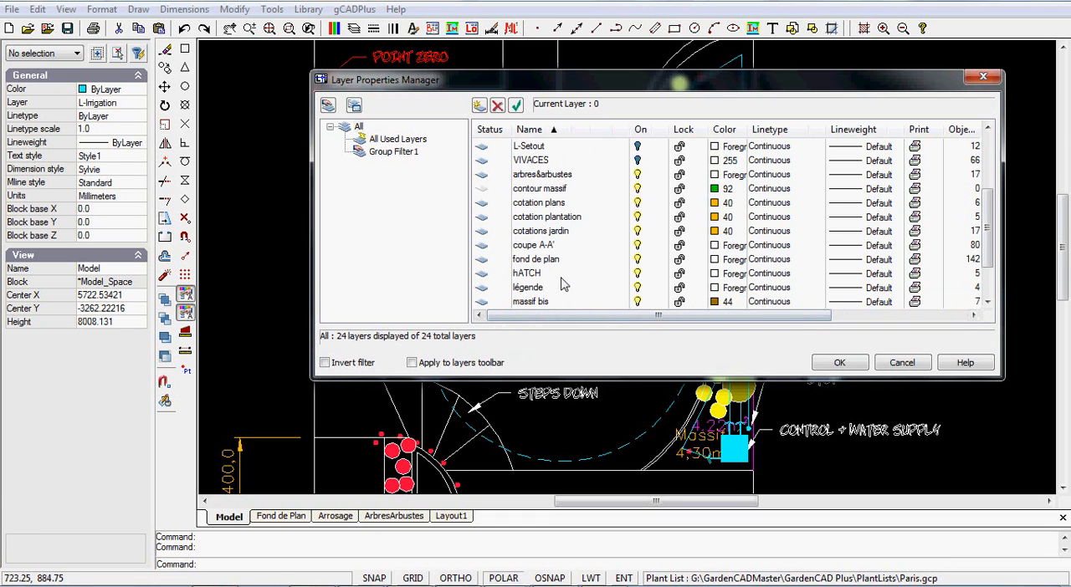
left_click(638, 276)
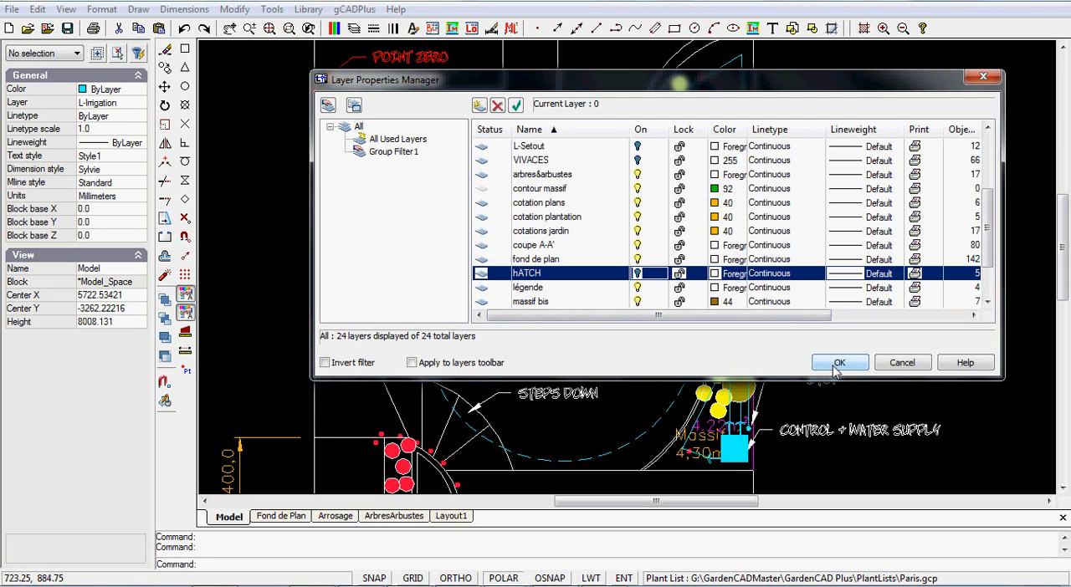
left_click(839, 364)
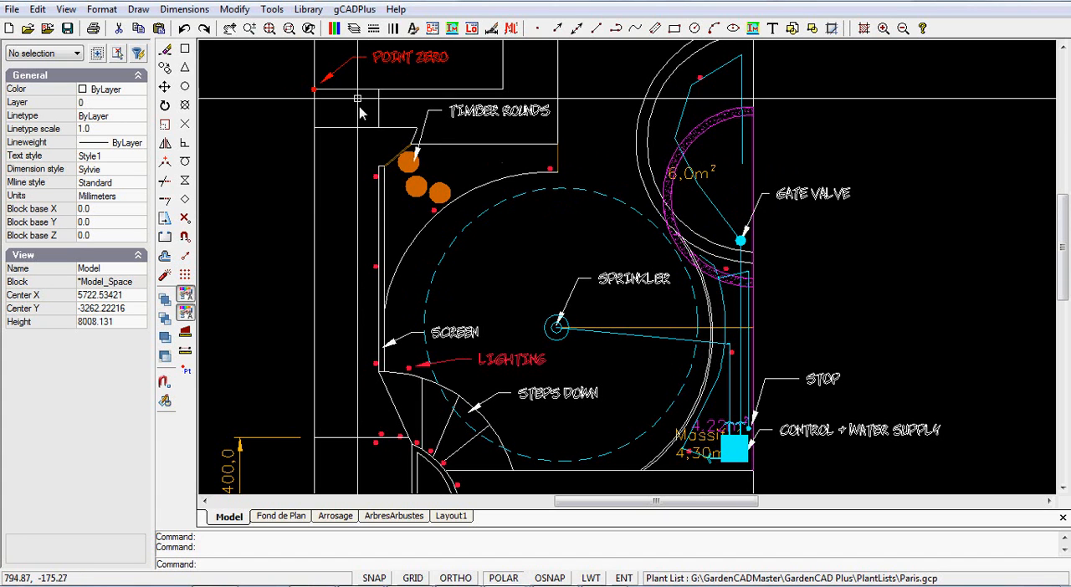
Switch visibility on for the whole All layer group in the Layer Properties Manager and apply it
left_click(354, 27)
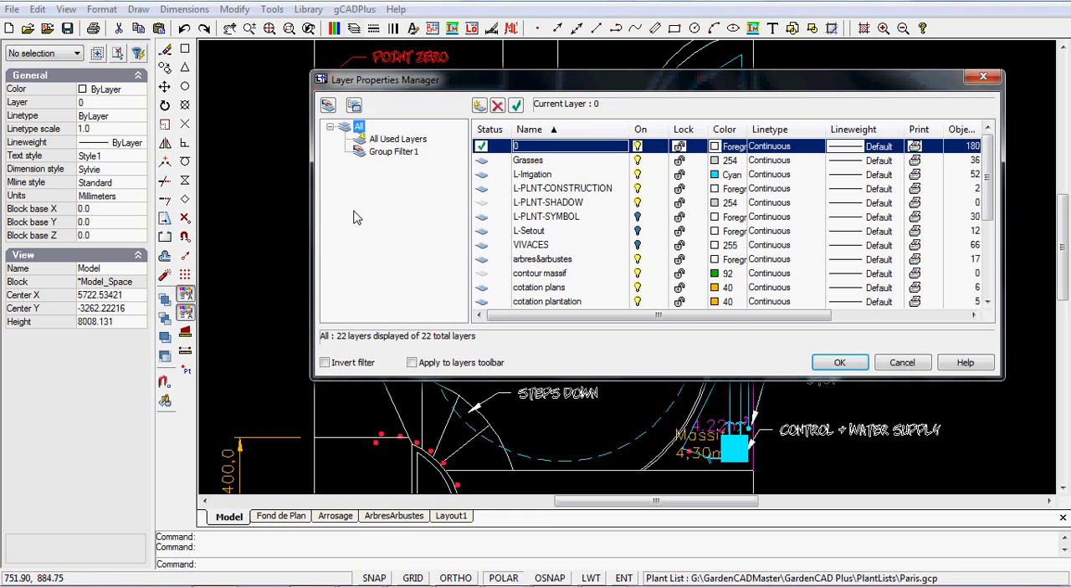
right_click(358, 129)
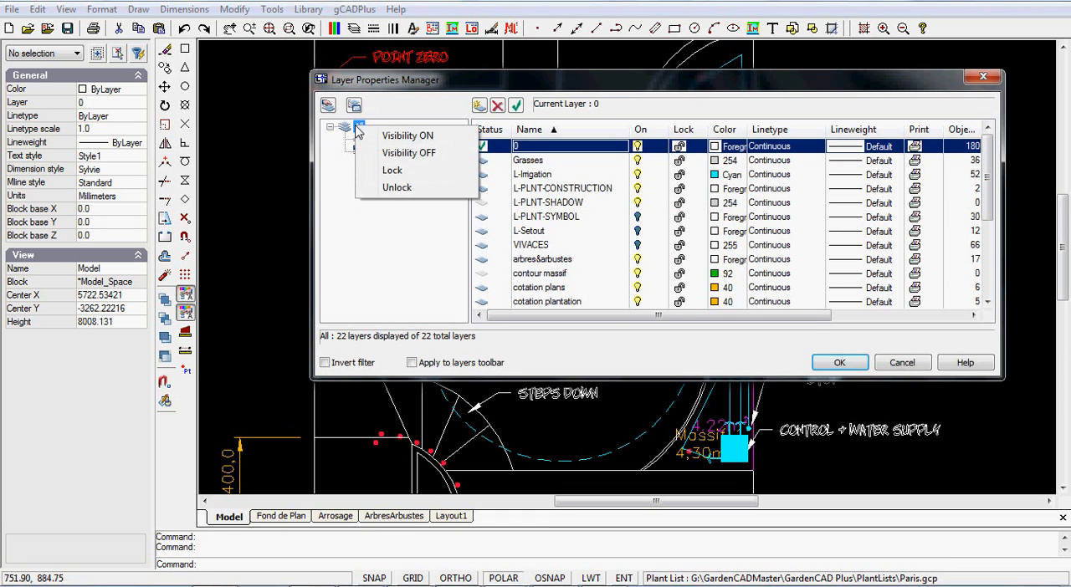
left_click(402, 136)
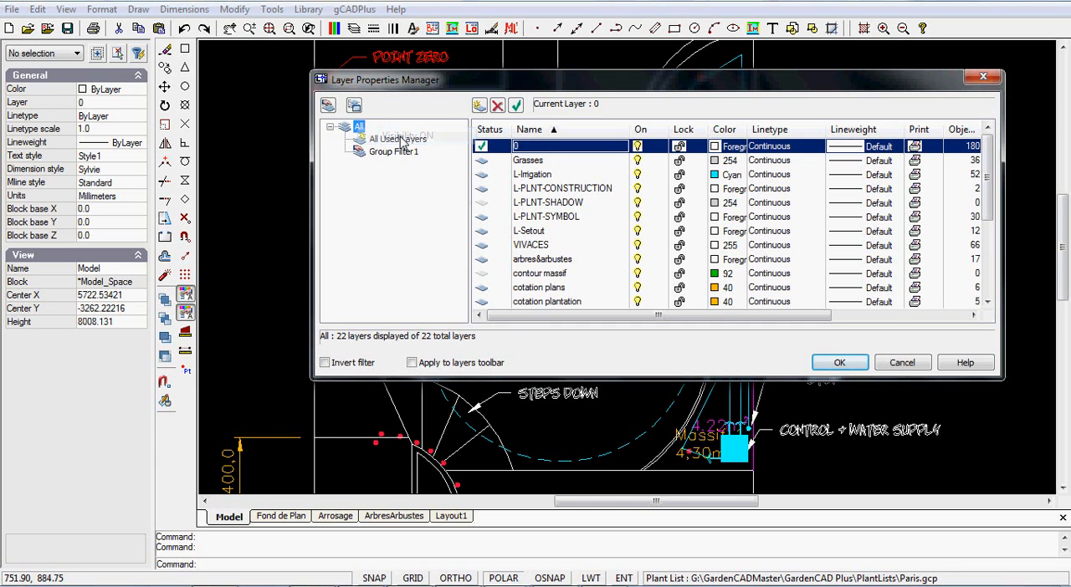
left_click(841, 365)
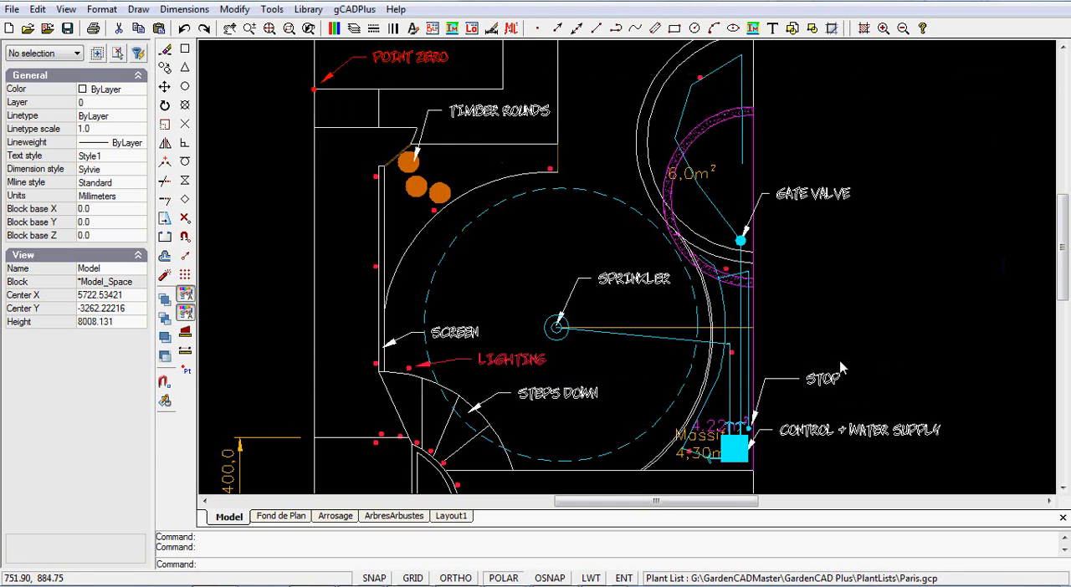